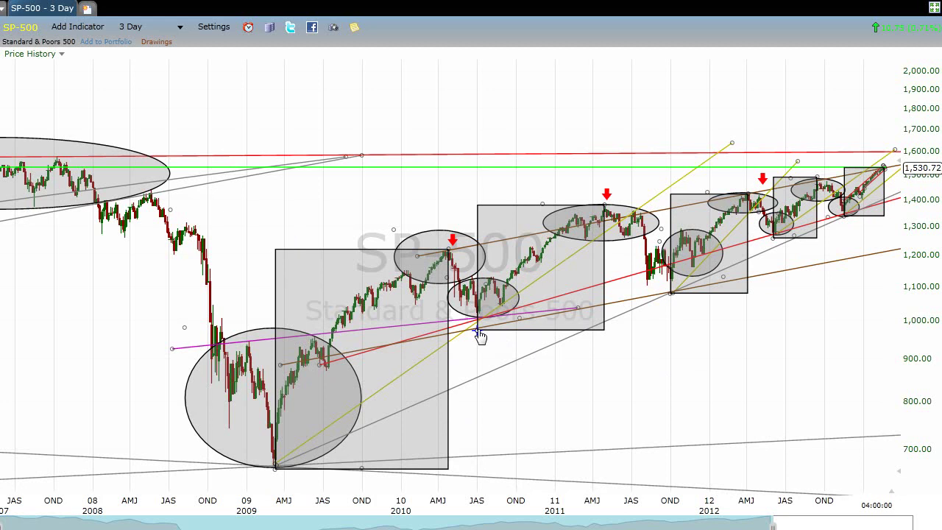
Step: Fit the rally rectangles to price: raise the lower edges of the 2010–2011 and 2011–2012 boxes and nudge the newest box's upper corner
mouse_move(477, 330)
left_mouse_down()
mouse_move(491, 322)
mouse_move(476, 318)
left_mouse_up()
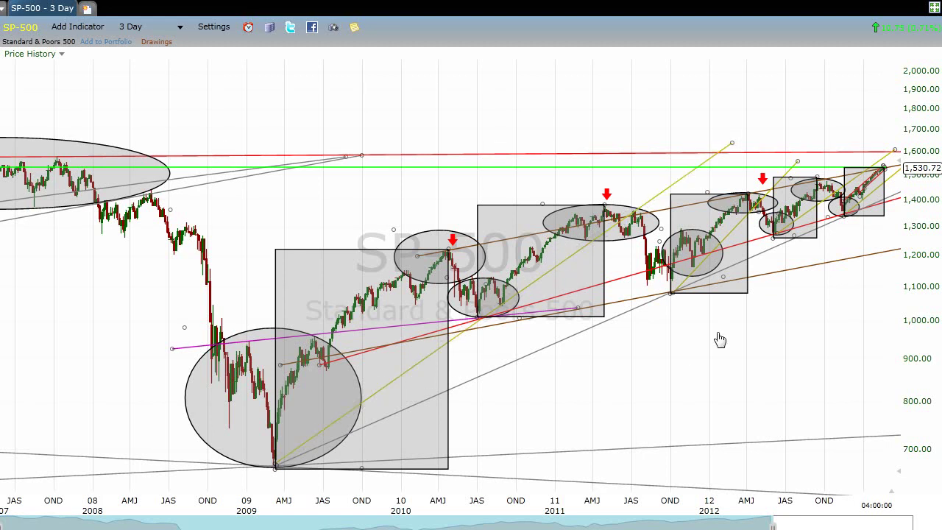
left_click_drag(670, 293, 670, 292)
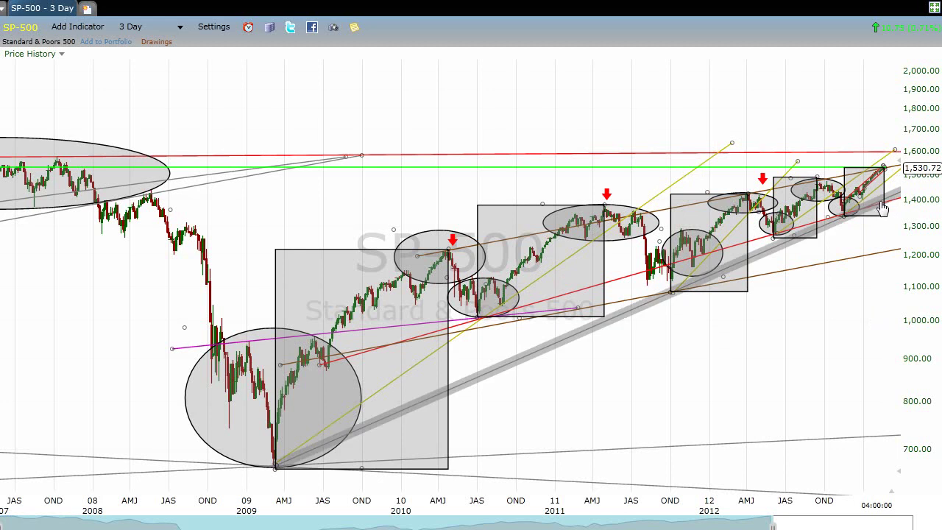
mouse_move(884, 168)
left_mouse_down()
mouse_move(896, 147)
mouse_move(896, 79)
mouse_move(895, 180)
mouse_move(901, 164)
mouse_move(899, 151)
mouse_move(885, 168)
left_mouse_up()
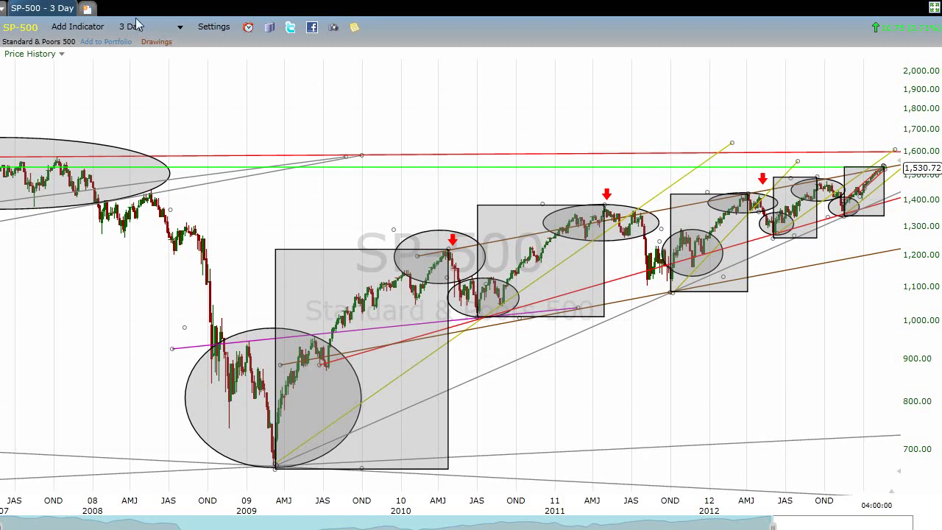
Step: Switch the SP-500 chart to the 30 Minute interval and examine how the latest price sits within the trend channels
left_click(156, 30)
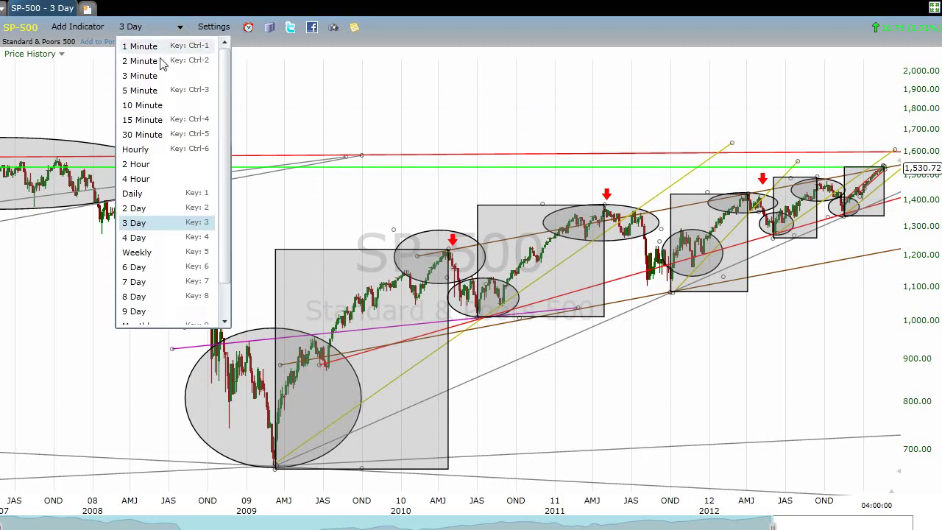
left_click(142, 134)
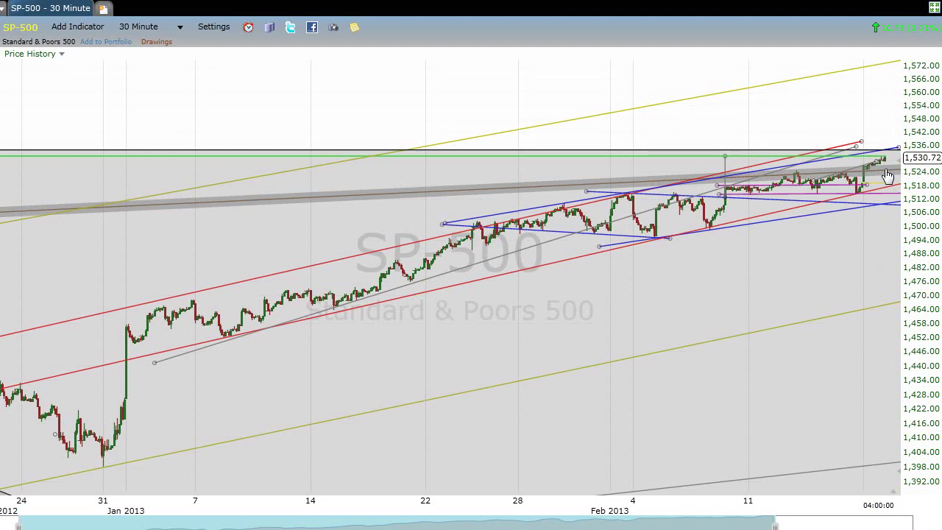
left_click_drag(887, 175, 872, 361)
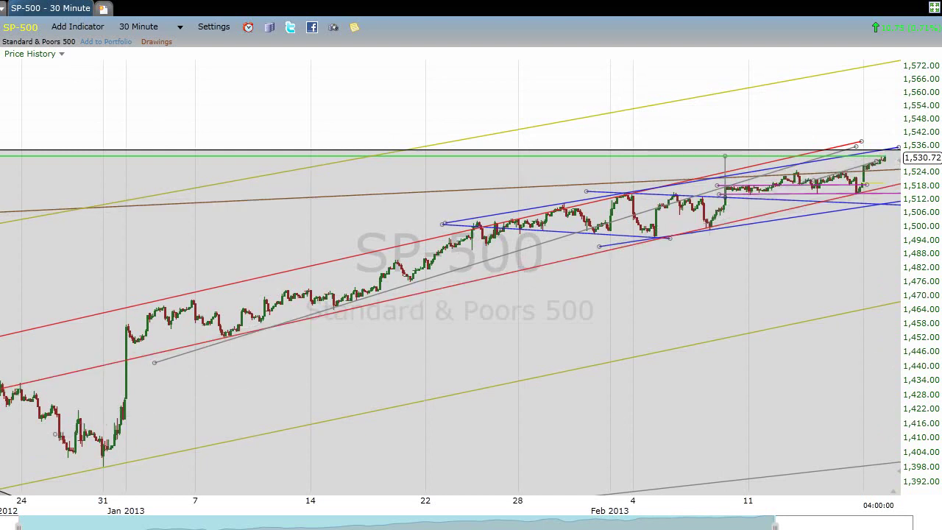
Step: Return the chart to the 3 Day interval and erase the rectangle around the newest rally
left_click(143, 27)
left_click(156, 223)
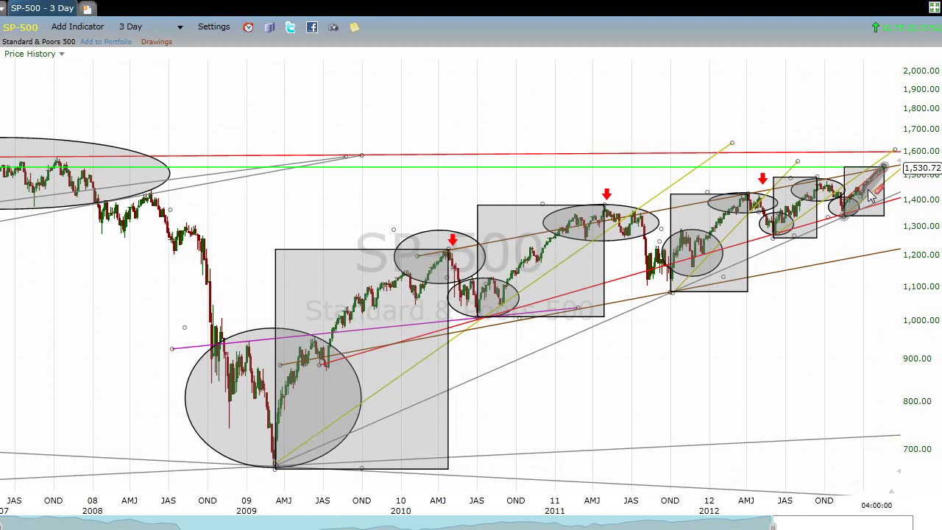
Step: Show the chart at the 15 Minute interval with empty space for dates beyond the last bar
left_click(165, 26)
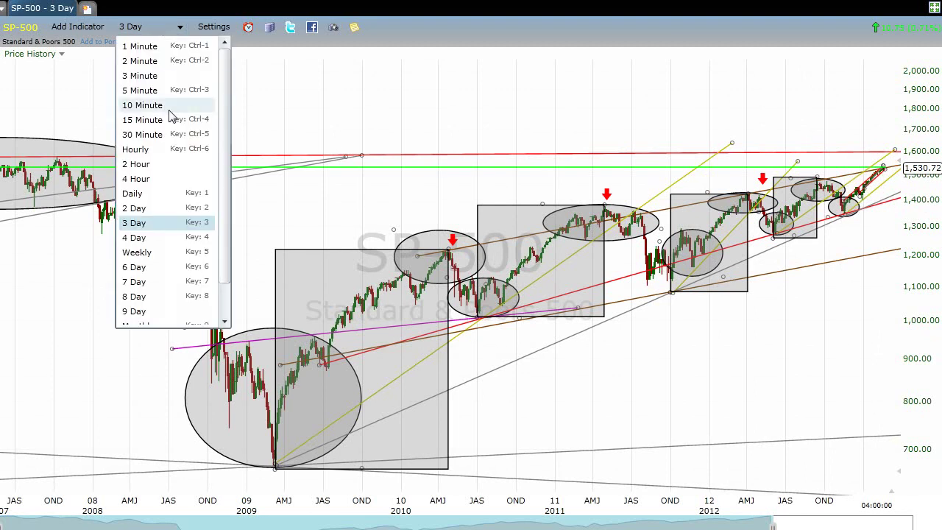
left_click(165, 119)
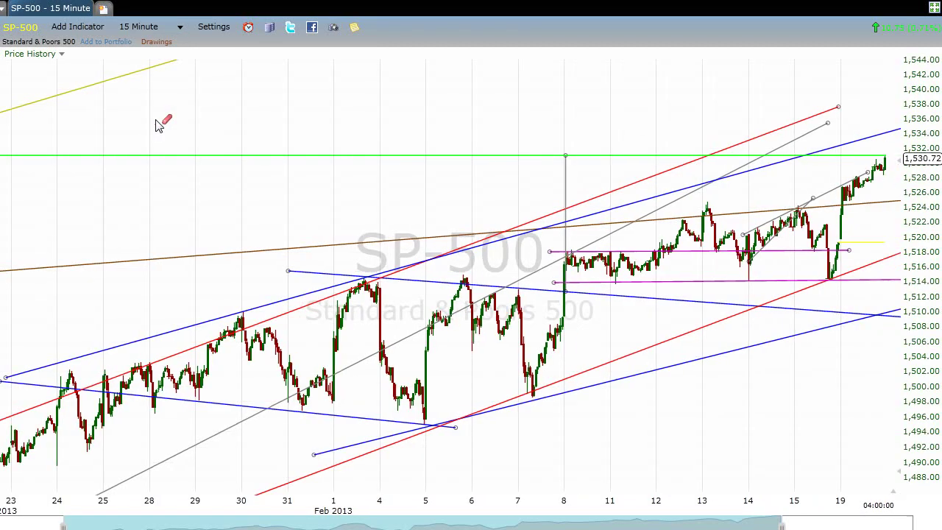
left_click_drag(749, 527, 834, 527)
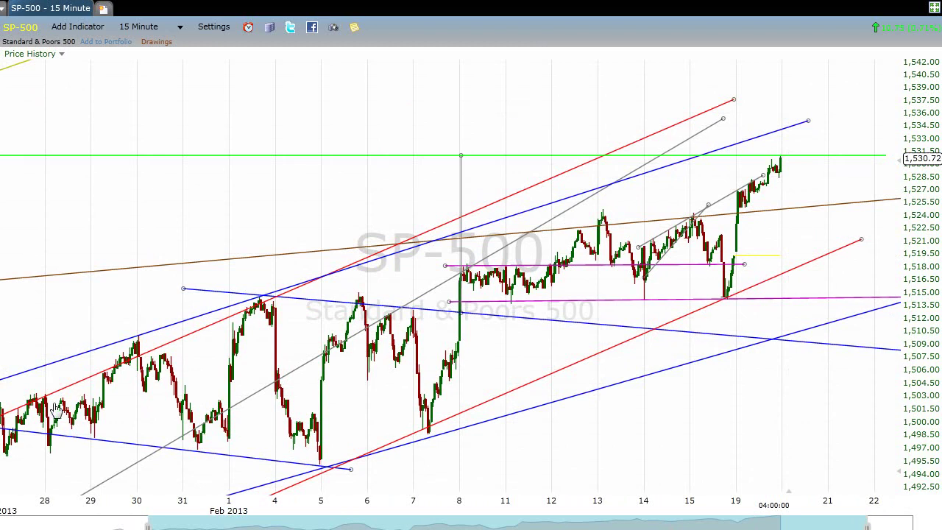
Step: Compare the vertical gray measuring line with the blue channel's height near February 4, and move it back to the February 8 breakout
left_click_drag(465, 202, 295, 350)
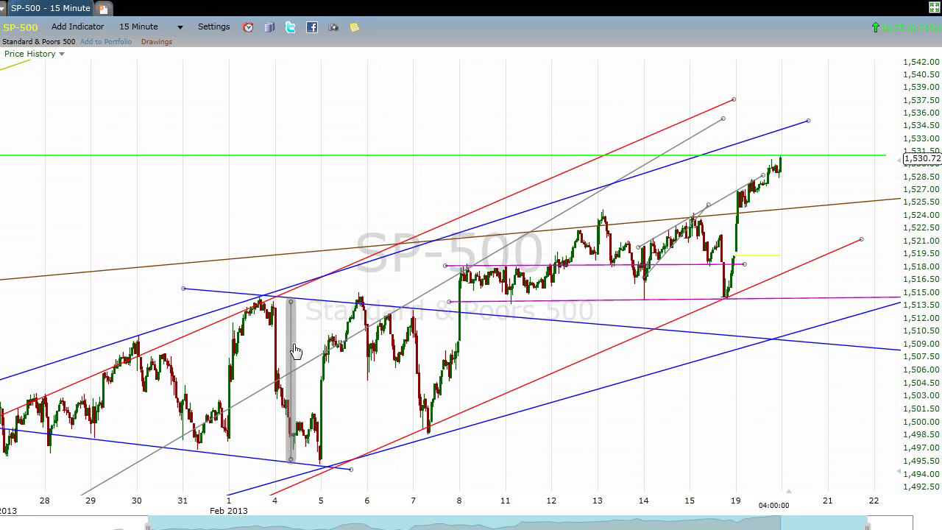
left_click_drag(293, 351, 461, 207)
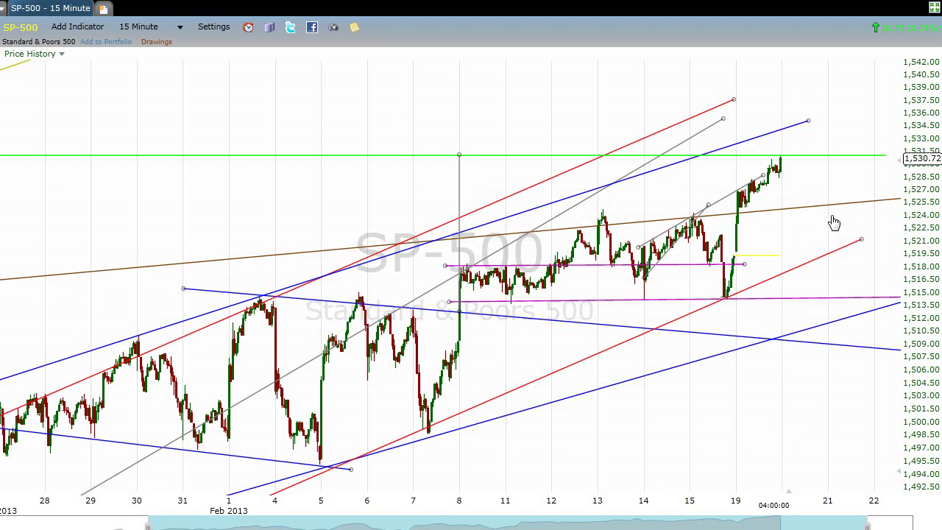
Step: Examine the price channels on the Hourly, 30 Minute and 10 Minute charts in turn
left_click(152, 27)
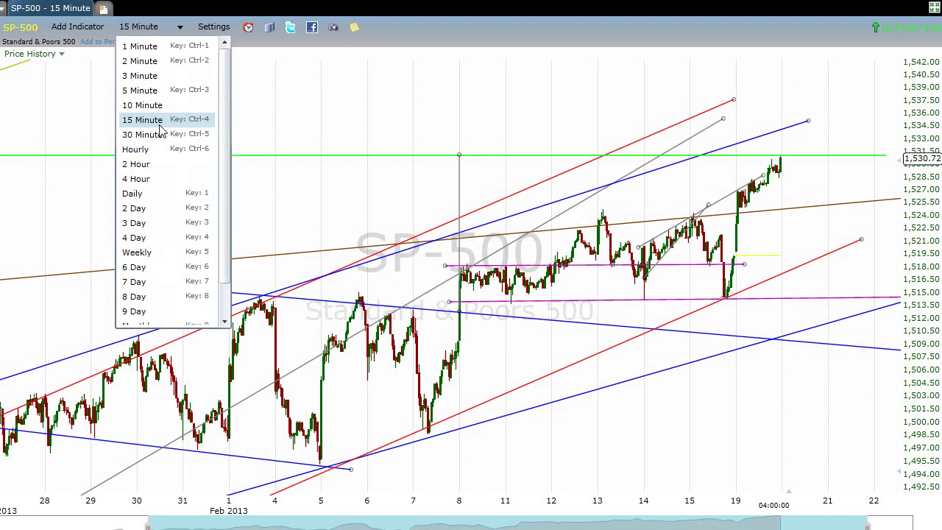
left_click(151, 148)
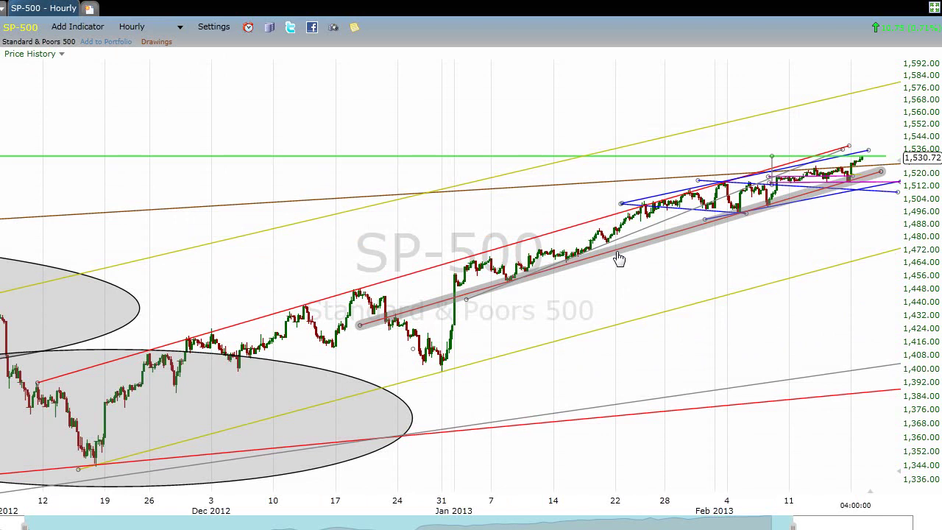
left_click(147, 27)
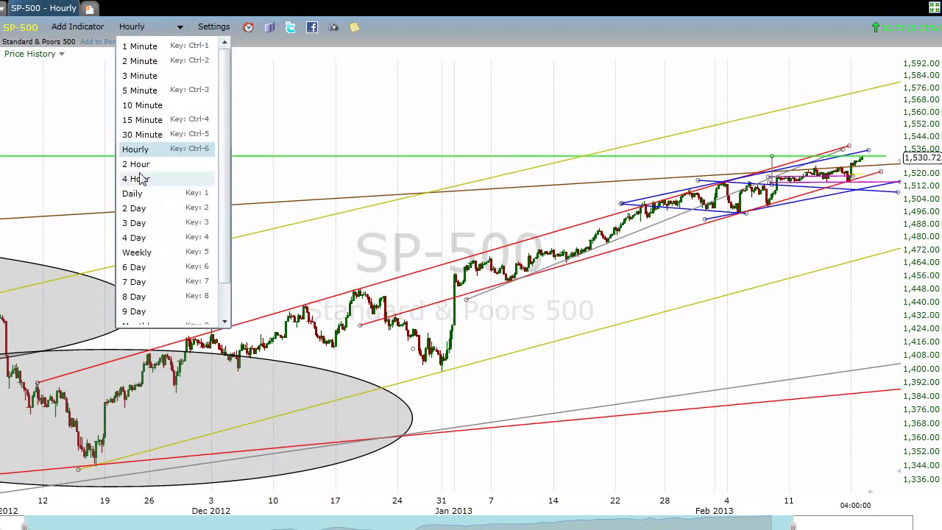
left_click(156, 135)
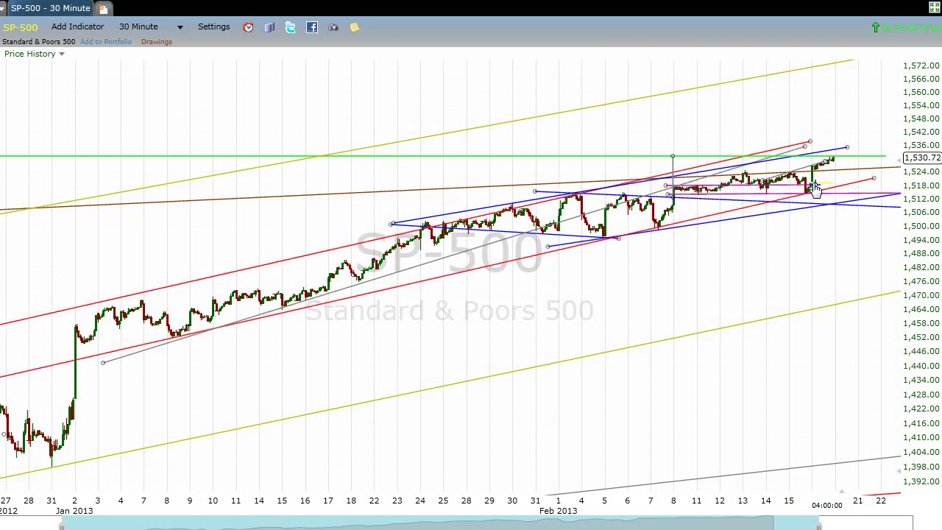
left_click(155, 29)
left_click(156, 106)
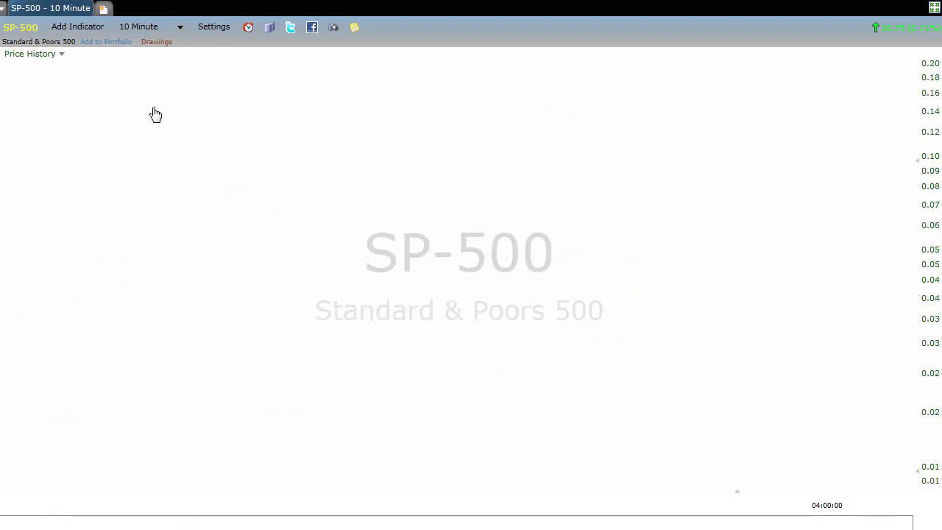
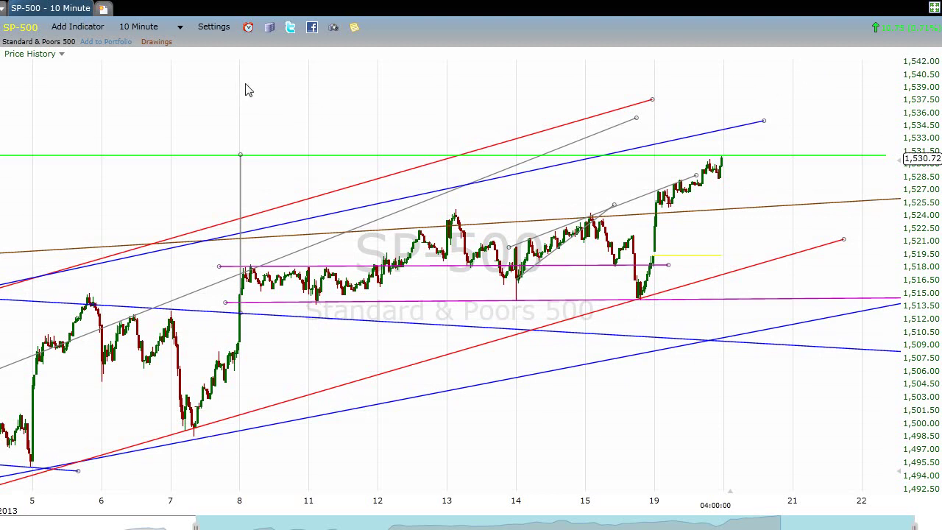
Step: On the 30 Minute chart, raise the upper end of the long gray trendline to meet the red upper channel line
left_click(156, 28)
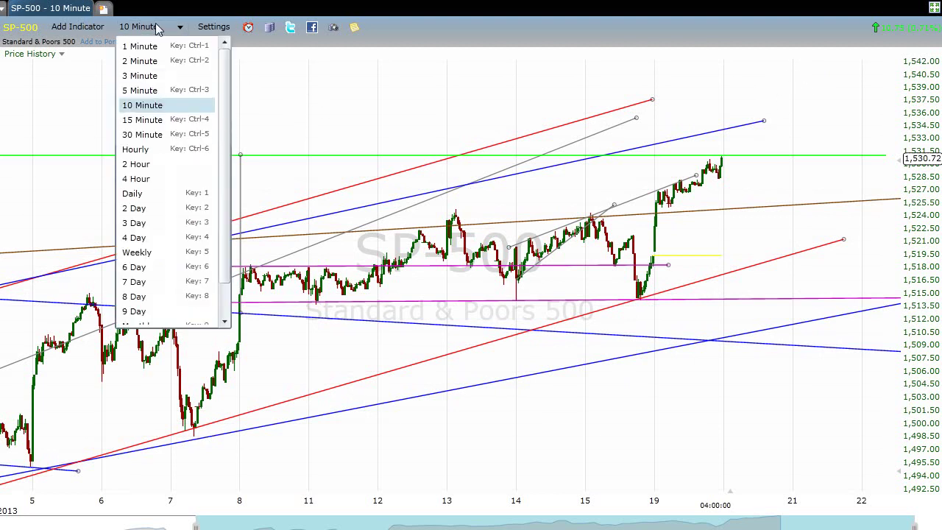
left_click(148, 136)
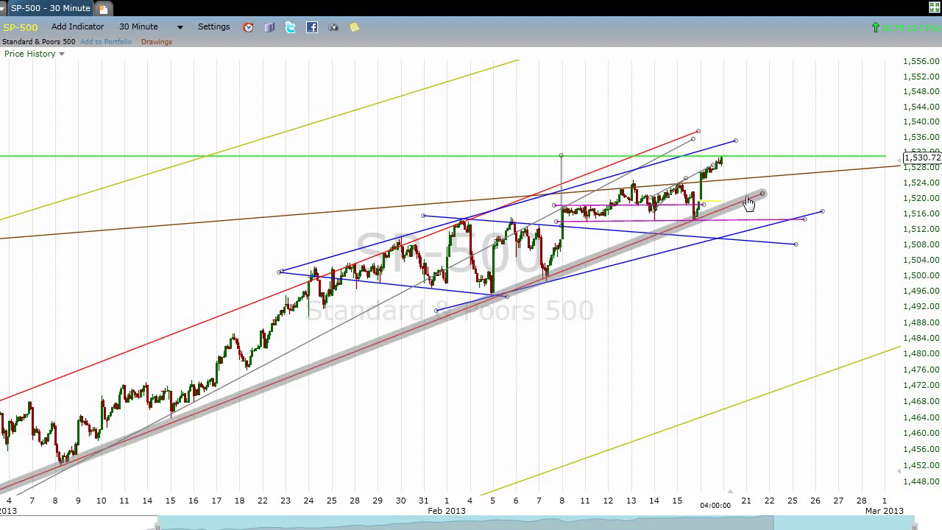
left_click_drag(747, 202, 761, 204)
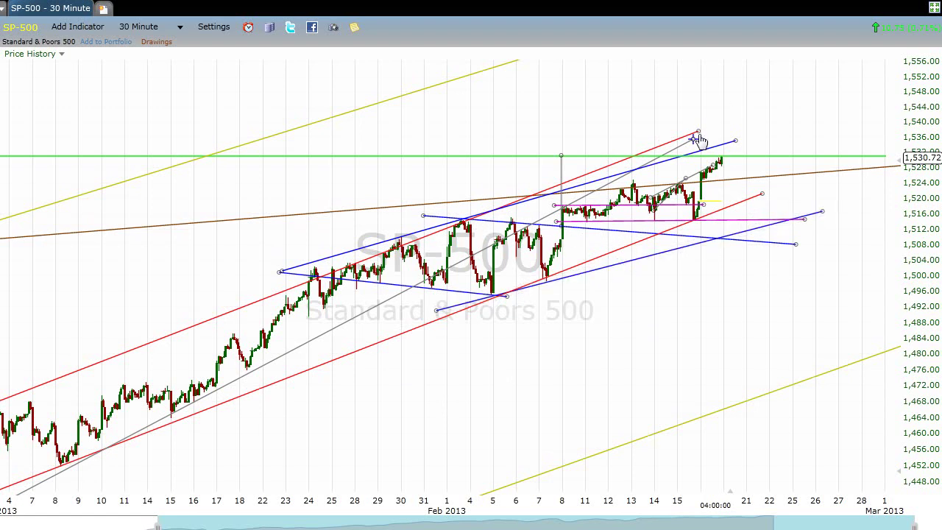
left_click_drag(698, 137, 695, 140)
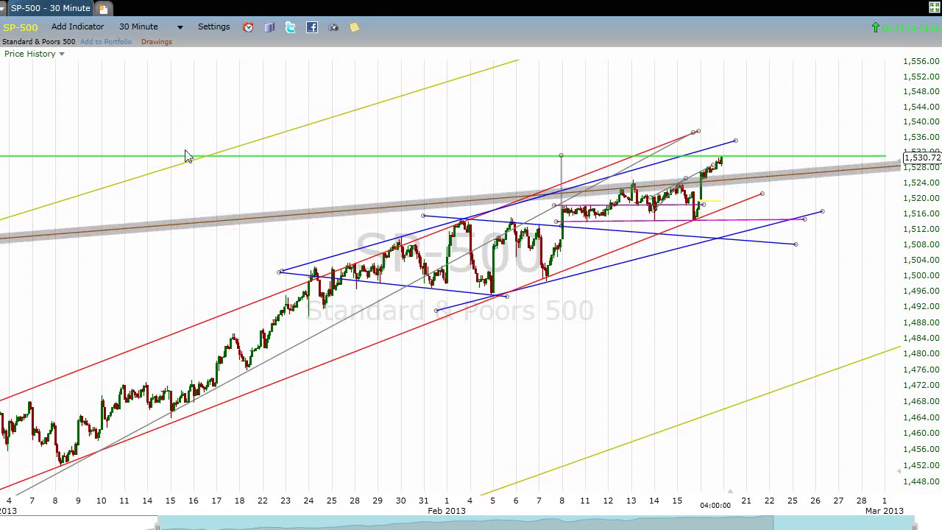
Step: On the 3 Minute chart, draw rising trendlines along the February 19 lows, about 1,524 to 1,530, and highs, about 1,527 to 1,531.6
left_click(164, 28)
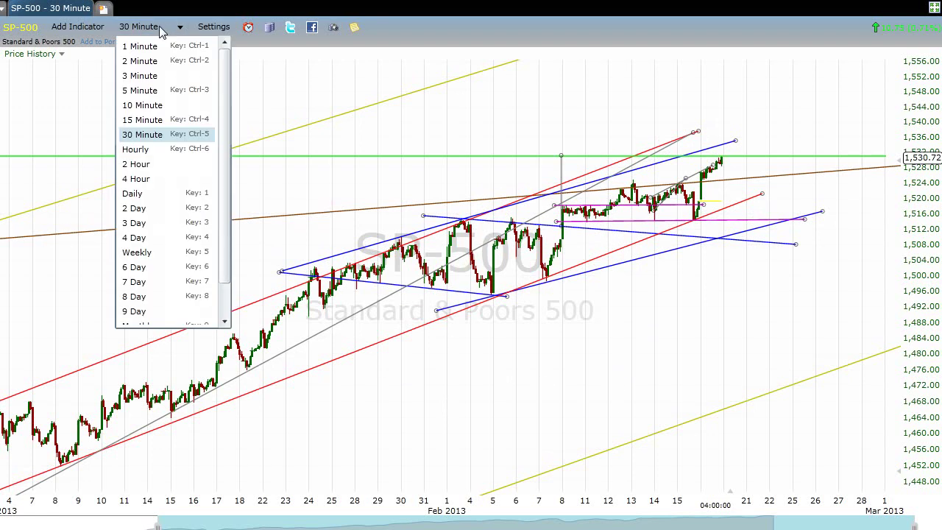
left_click(140, 90)
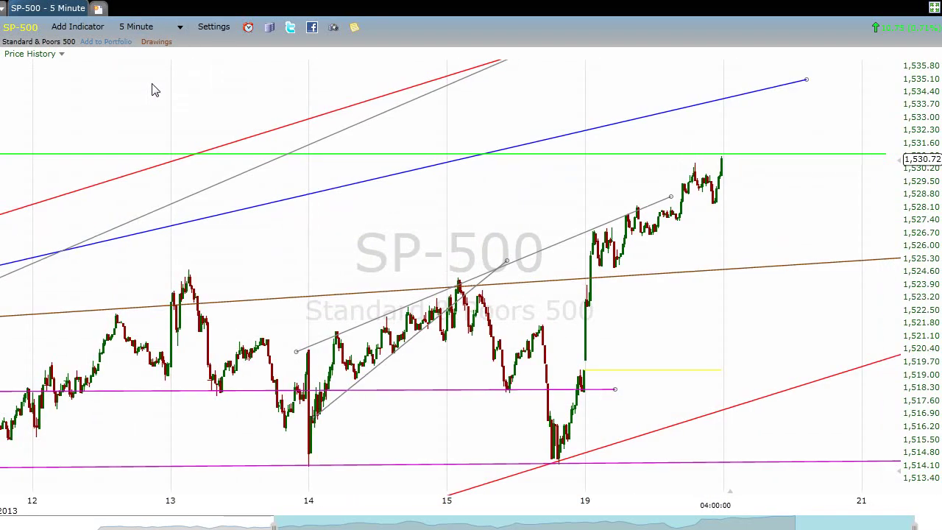
left_click(175, 29)
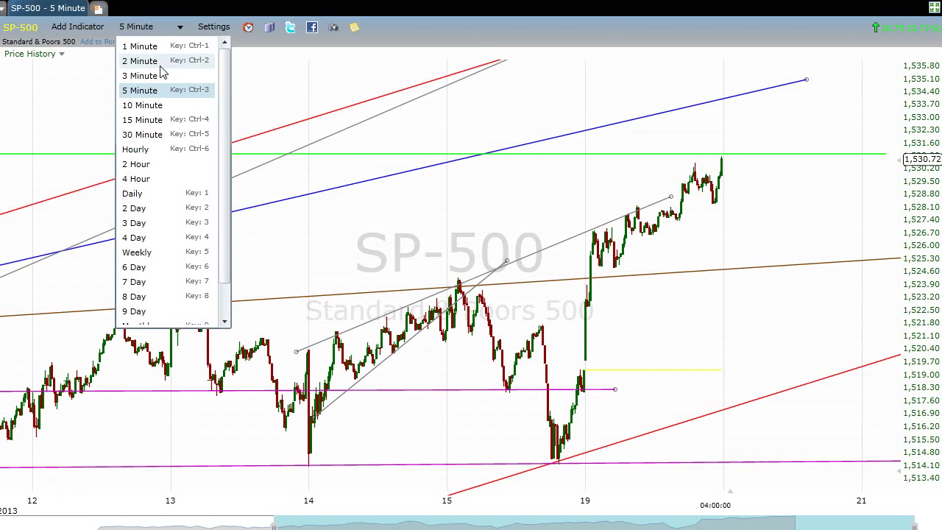
left_click(139, 76)
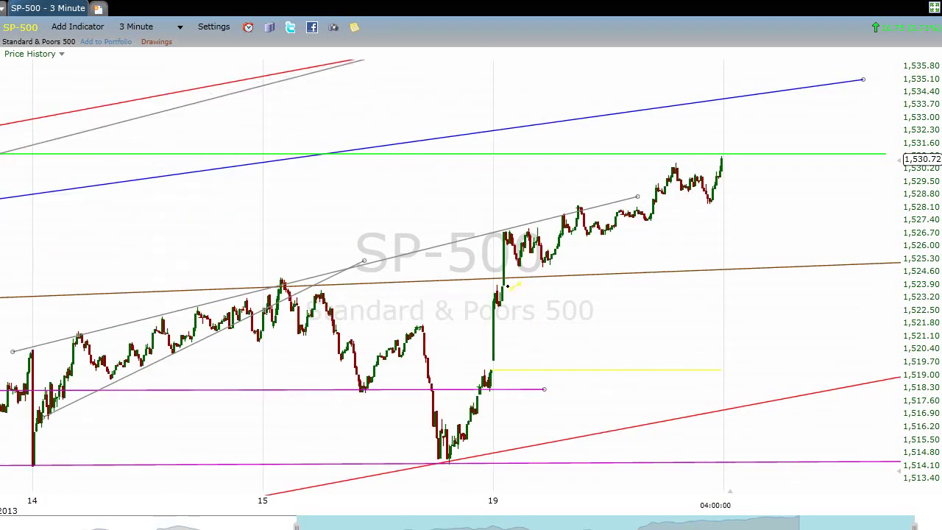
mouse_move(506, 283)
left_mouse_down()
mouse_move(753, 185)
mouse_move(761, 173)
left_mouse_up()
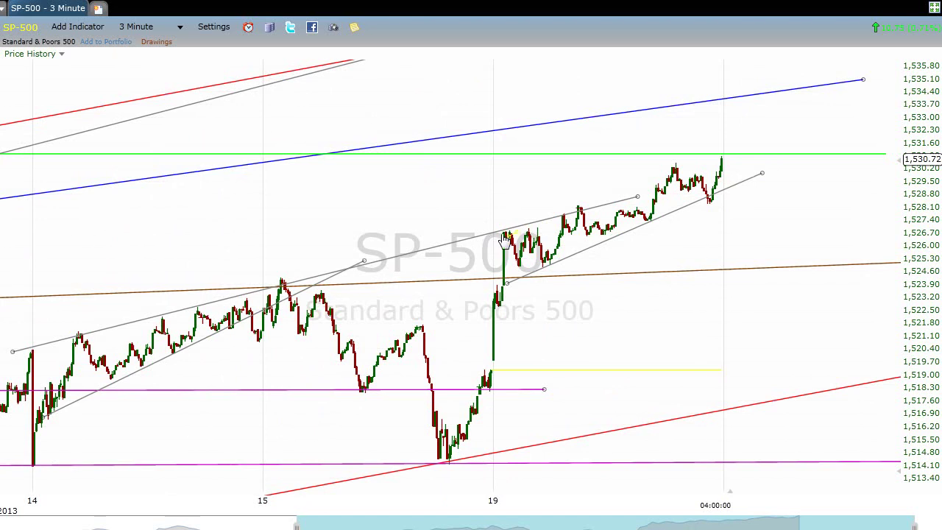
mouse_move(500, 229)
left_mouse_down()
mouse_move(781, 136)
mouse_move(748, 142)
left_mouse_up()
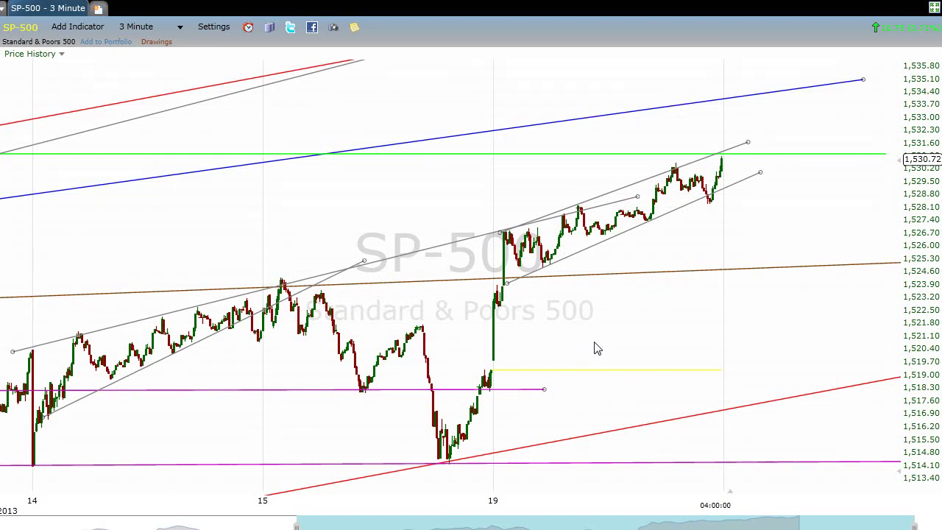
Step: Review the trendlines and resistance on the 10 Minute and Daily charts, finishing on the 2 Day interval
left_click(154, 28)
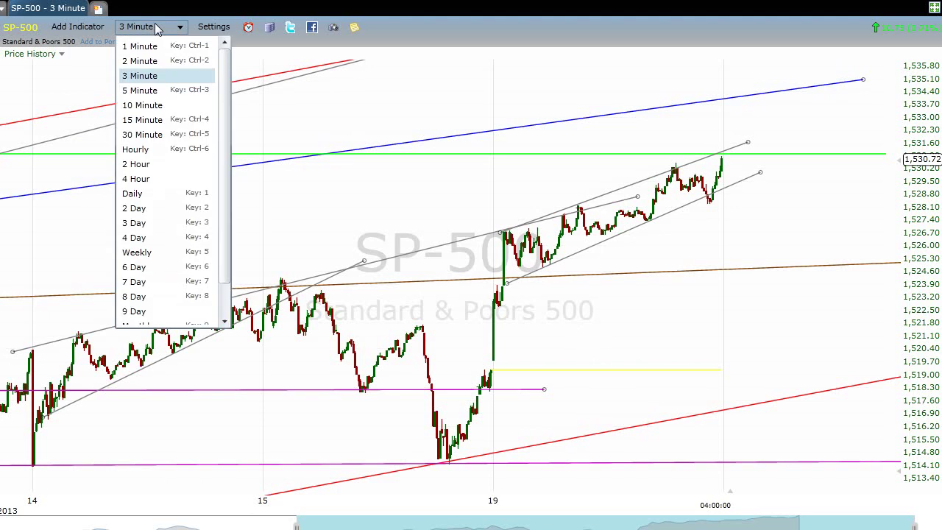
left_click(150, 109)
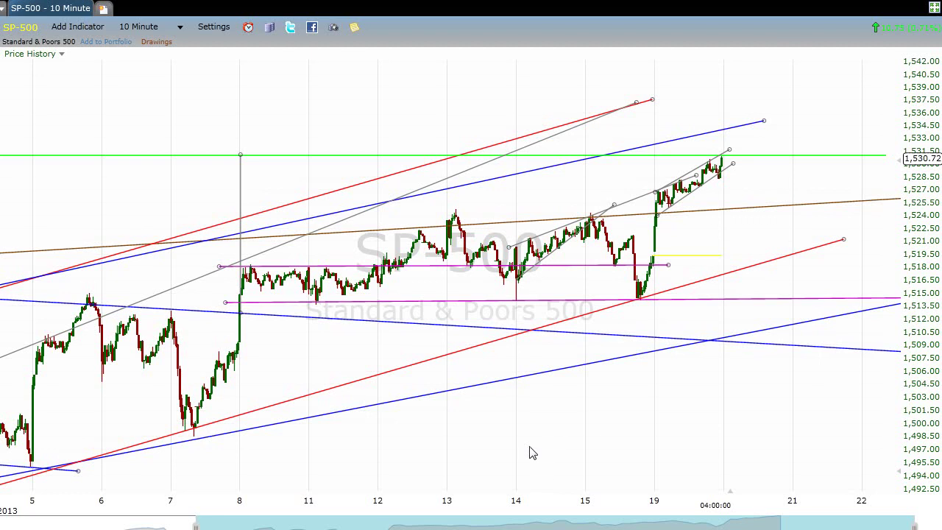
left_click(154, 28)
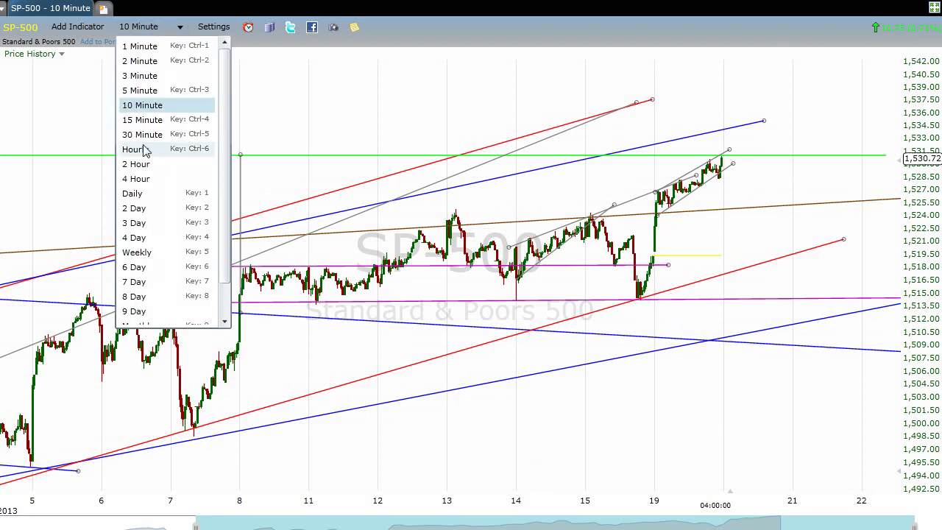
left_click(145, 194)
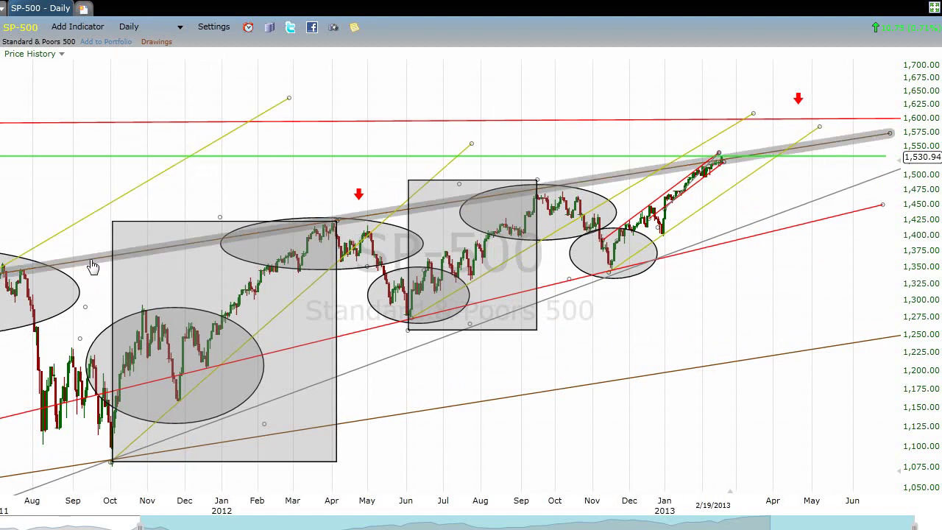
left_click(162, 31)
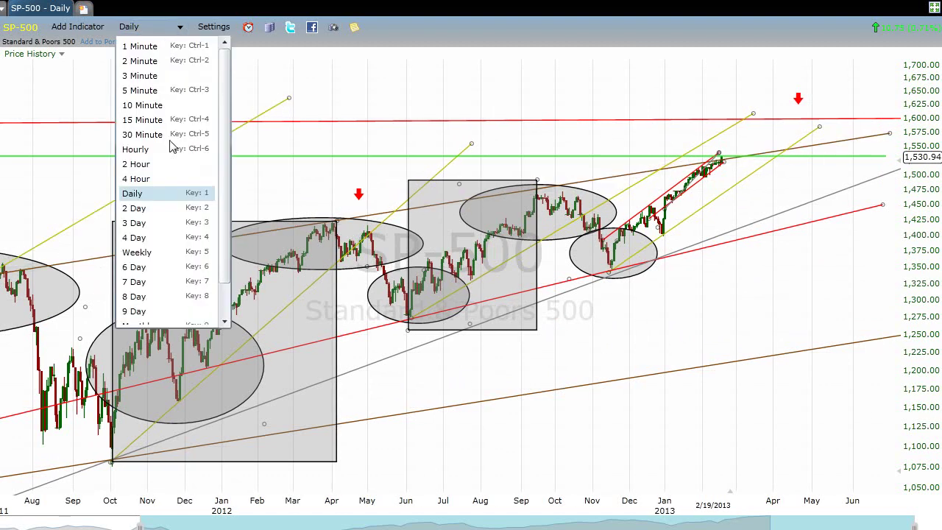
left_click(150, 207)
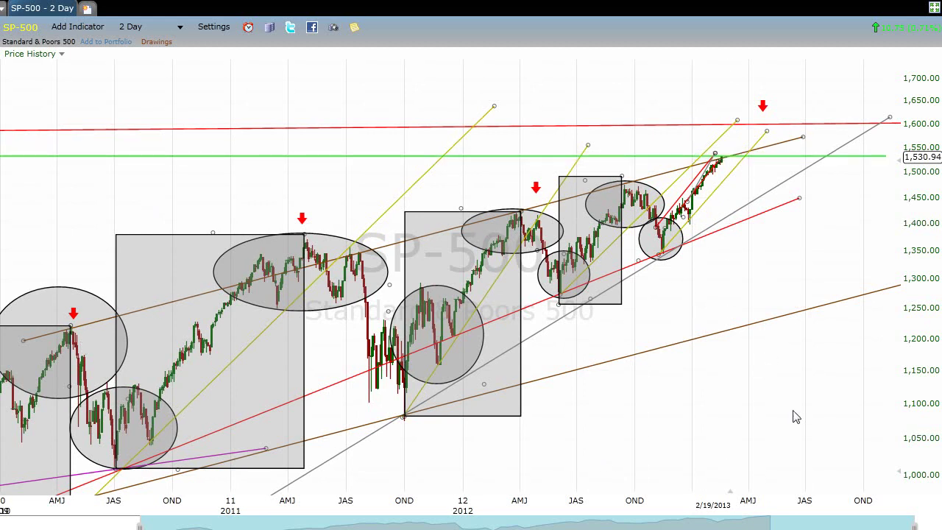
mouse_move(728, 434)
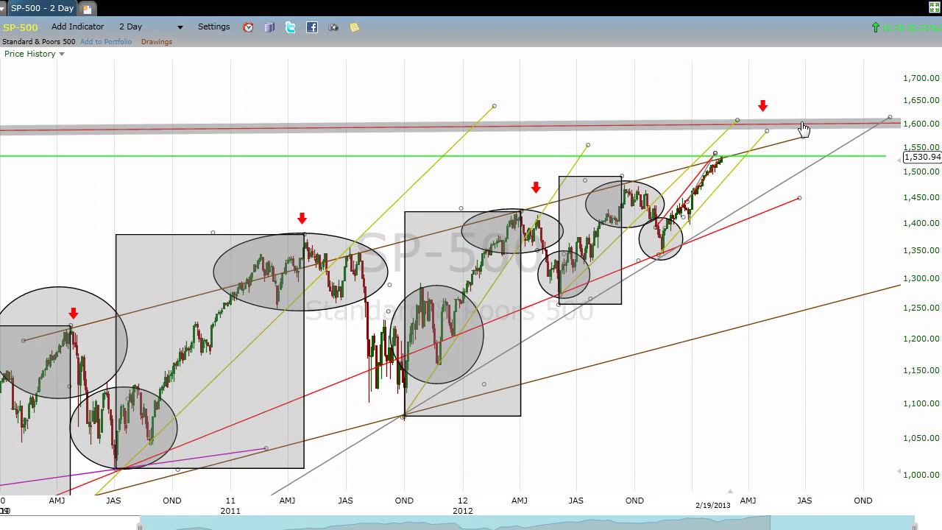
Step: Examine the long-term resistance line and the current rally on the Monthly, Daily and 3 Day charts in turn
left_click(131, 27)
scroll(217, 193, "down", 3)
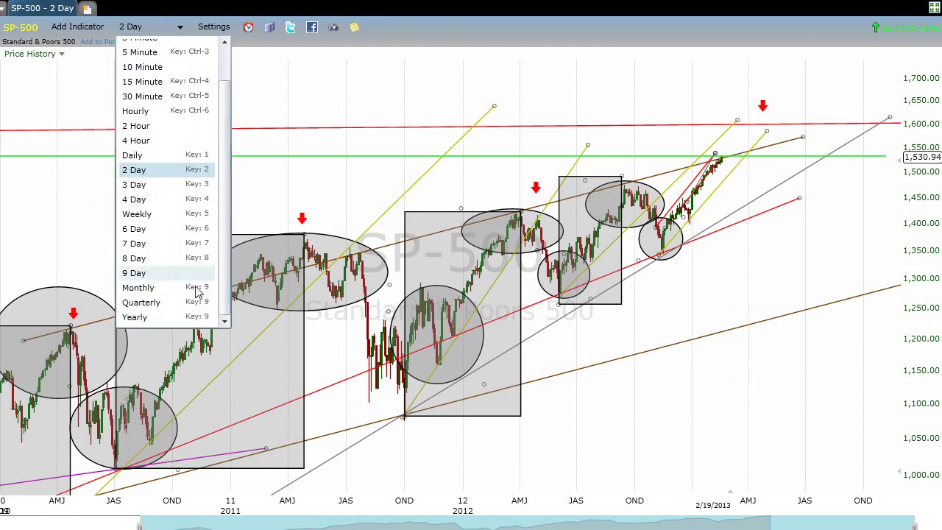
left_click(157, 287)
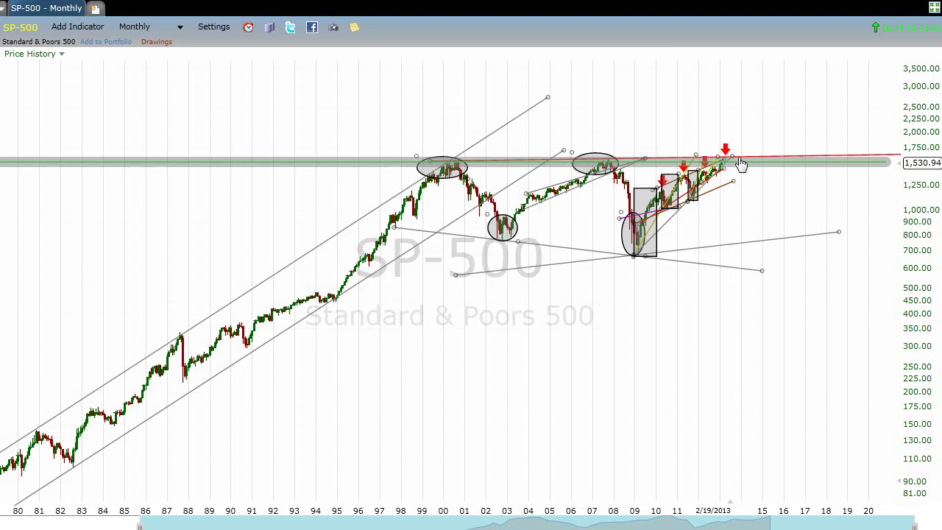
left_click(168, 28)
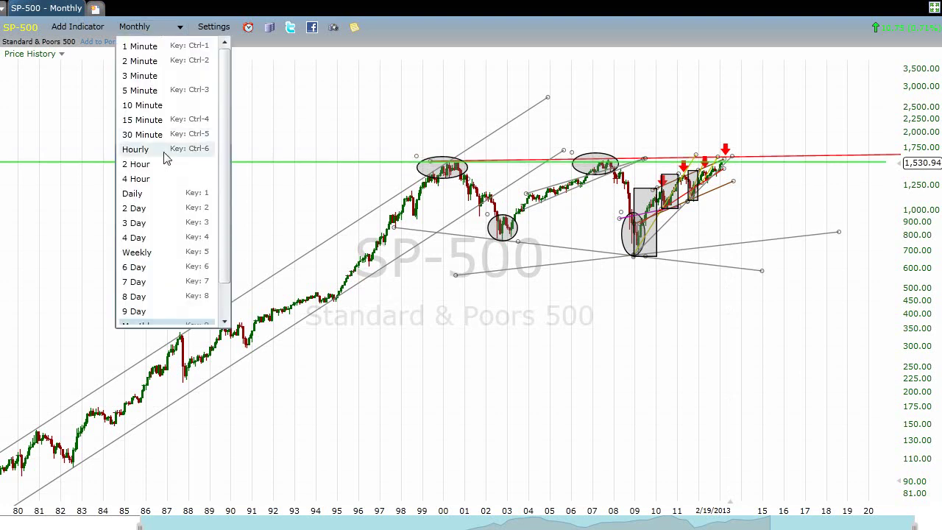
left_click(147, 194)
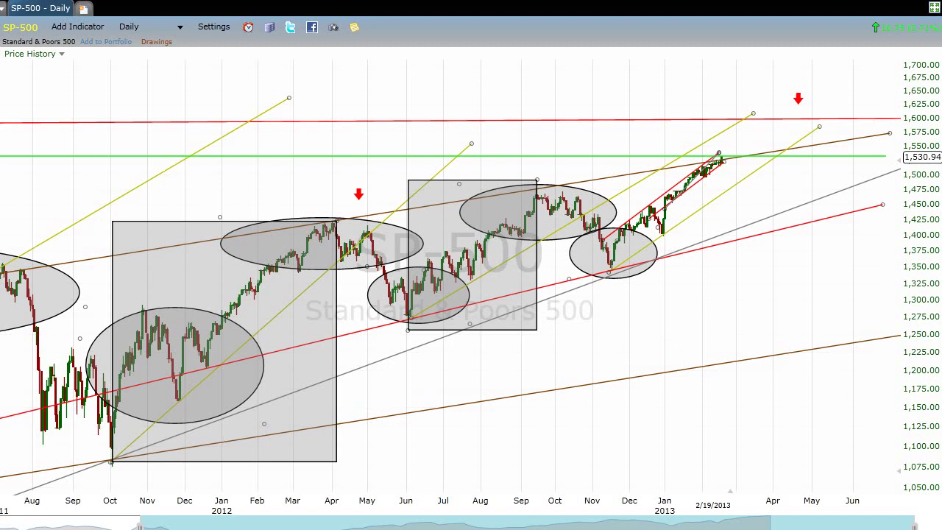
left_click(159, 27)
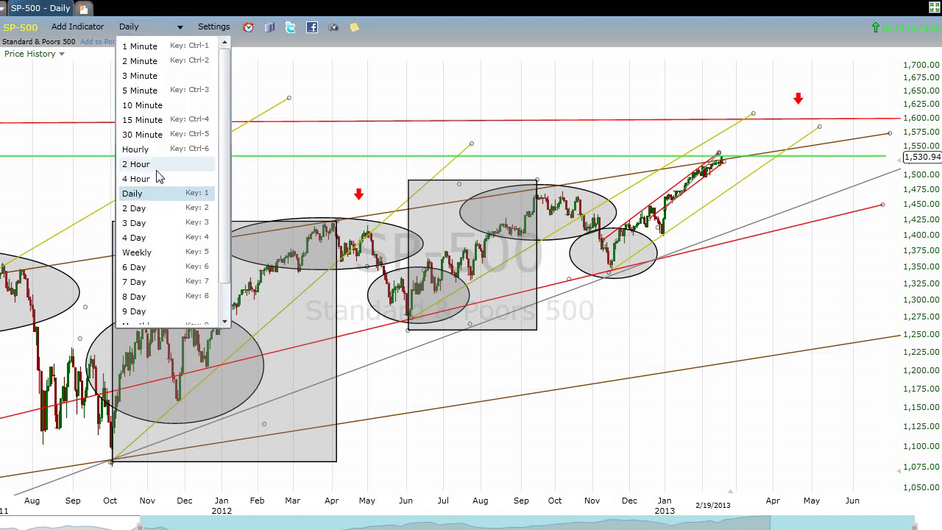
left_click(153, 222)
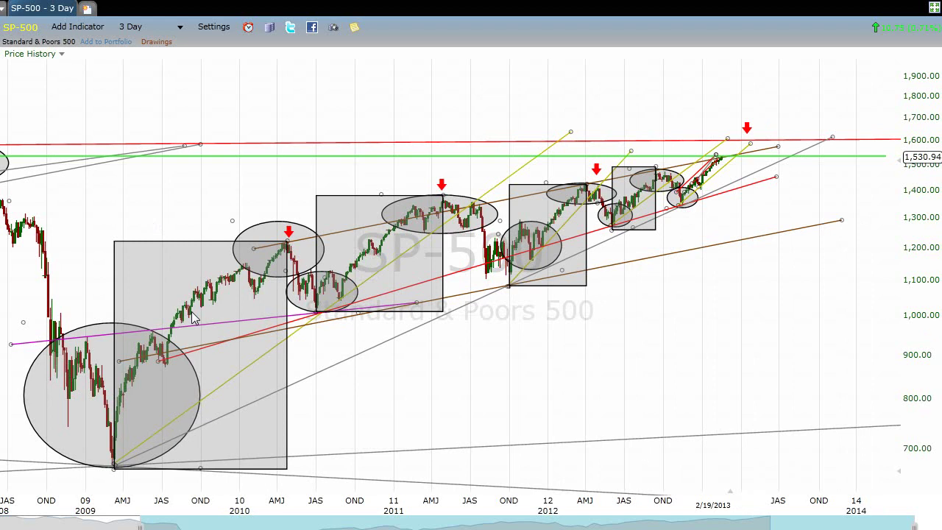